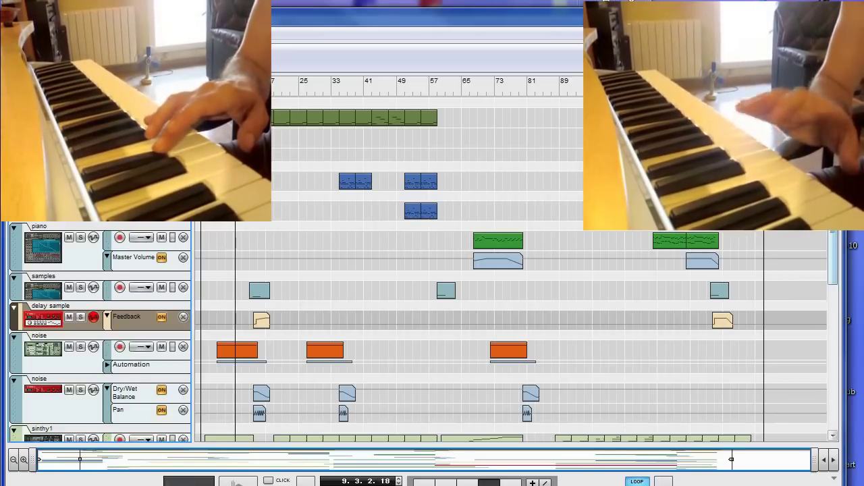
Step: Open the sintetitzador clip at bar 15, examine its notes and Filter B Freq automation, and return to the arrangement
scroll(836, 233, down, 3)
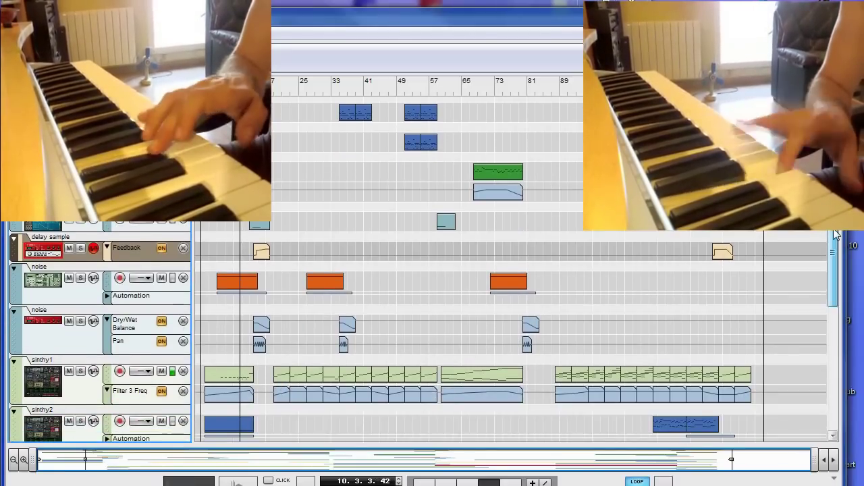
key(shift+g)
key(shift+g)
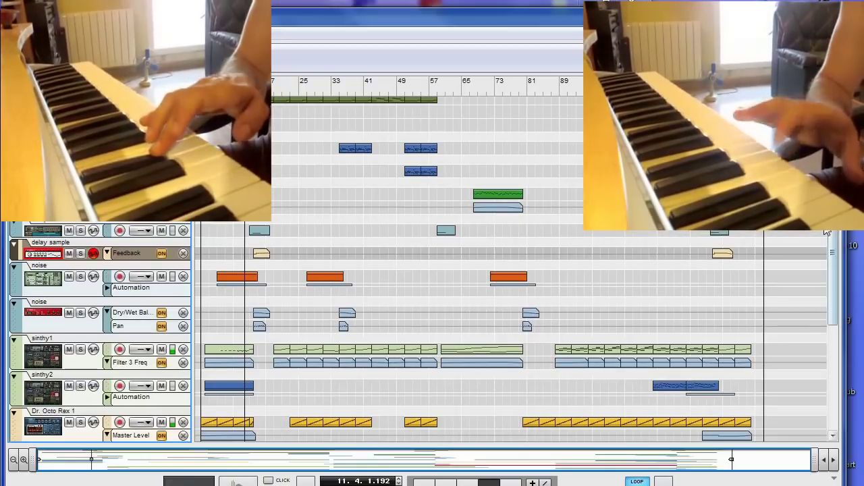
drag(836, 233, 836, 338)
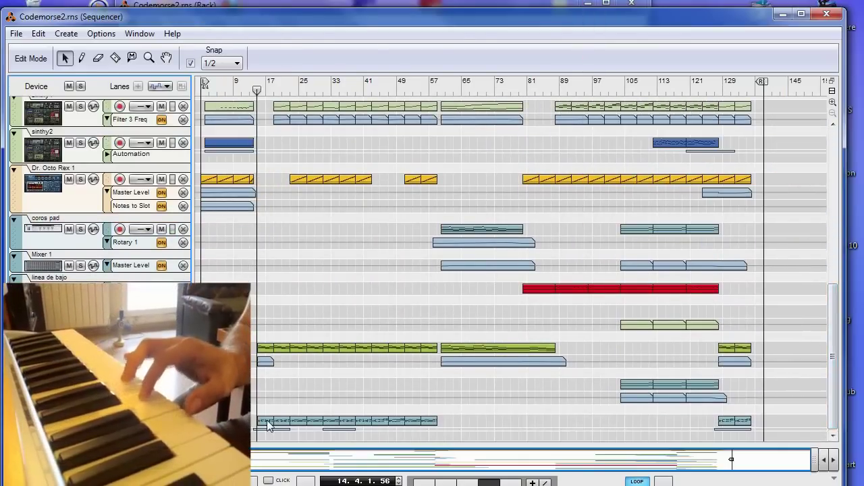
double_click(268, 420)
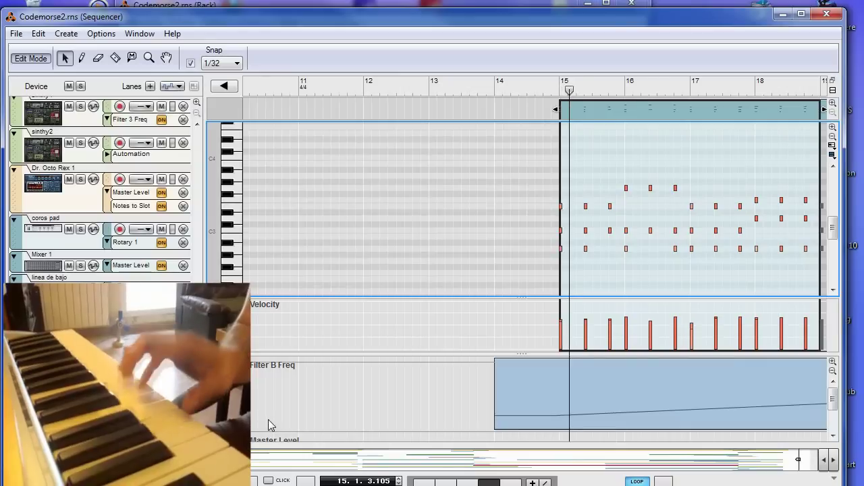
click(834, 462)
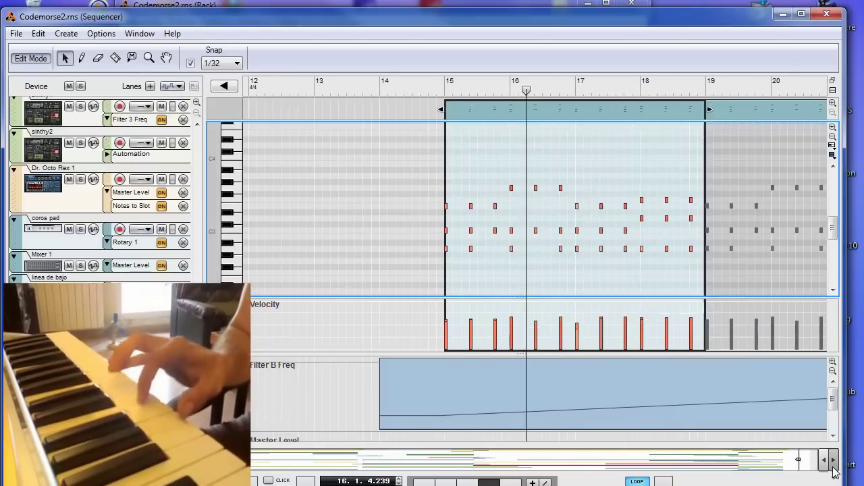
click(833, 462)
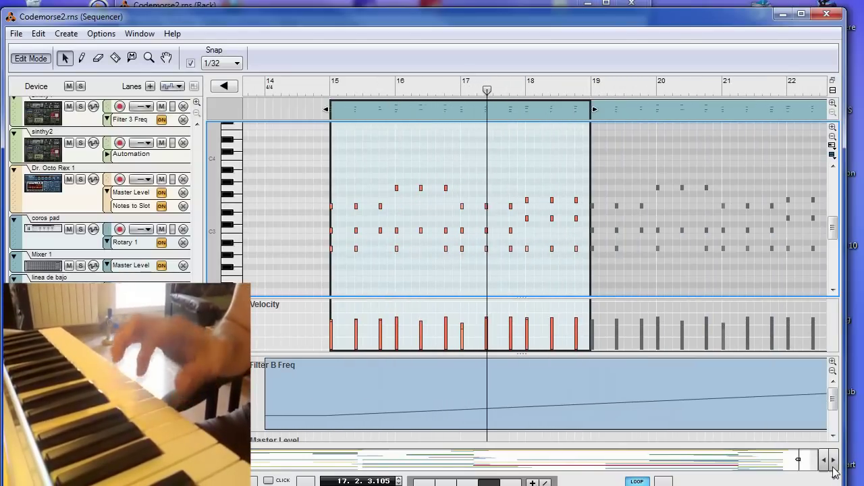
click(25, 61)
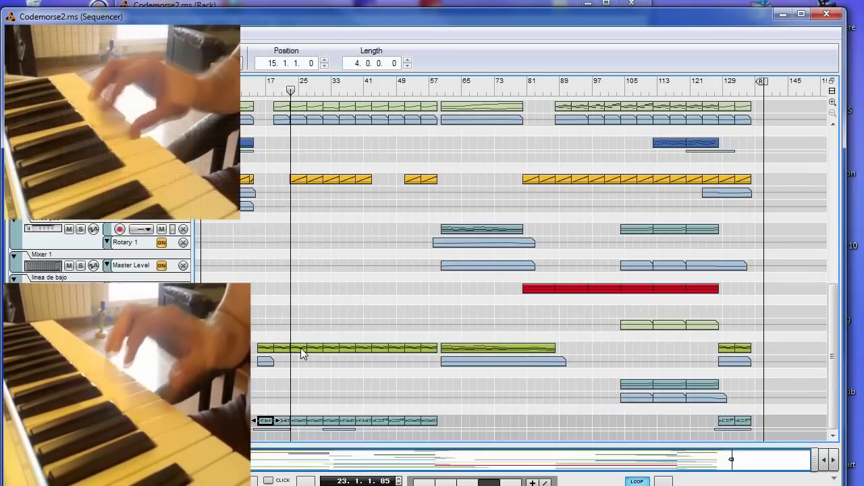
Step: Open the pad track's clip at bar 23, examine its sustained chord notes, and return to the arrangement
double_click(300, 348)
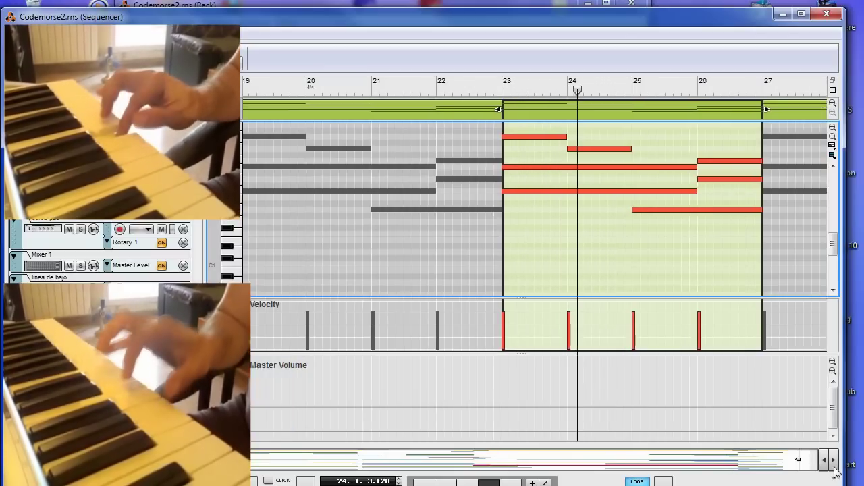
click(834, 467)
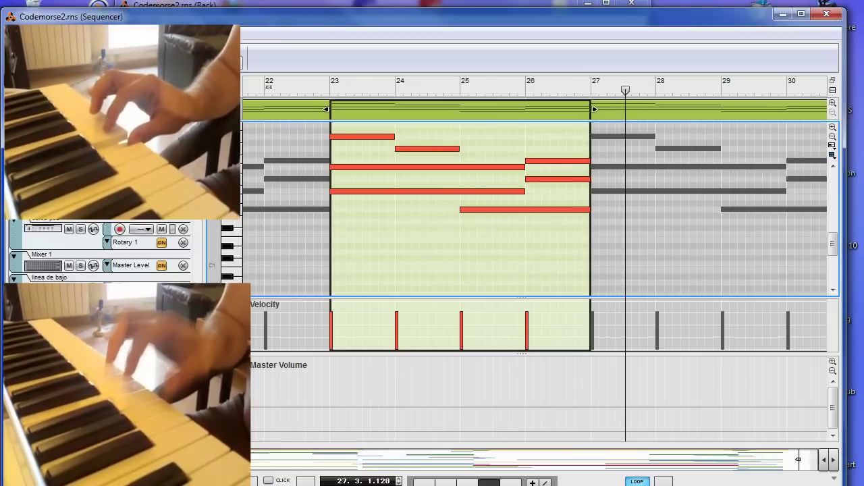
key(Escape)
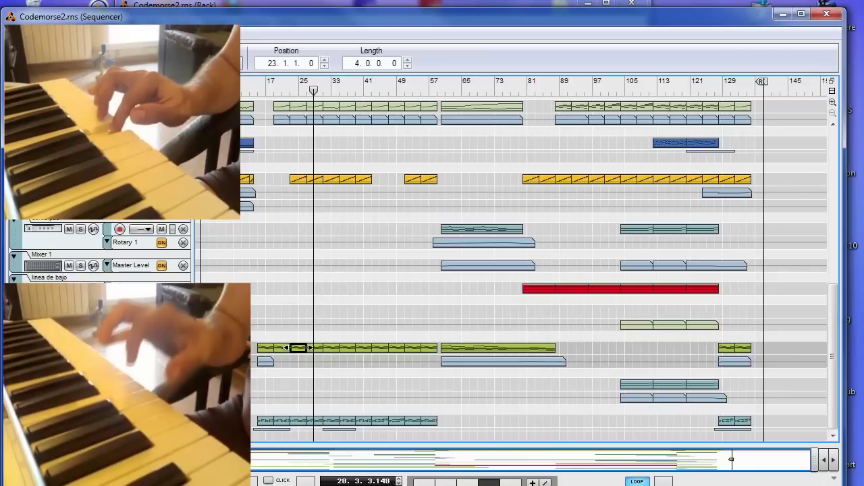
Step: Open the melodia2 clip at bar 35, examine its melody notes through bar 38, and return to the arrangement
drag(832, 330, 835, 182)
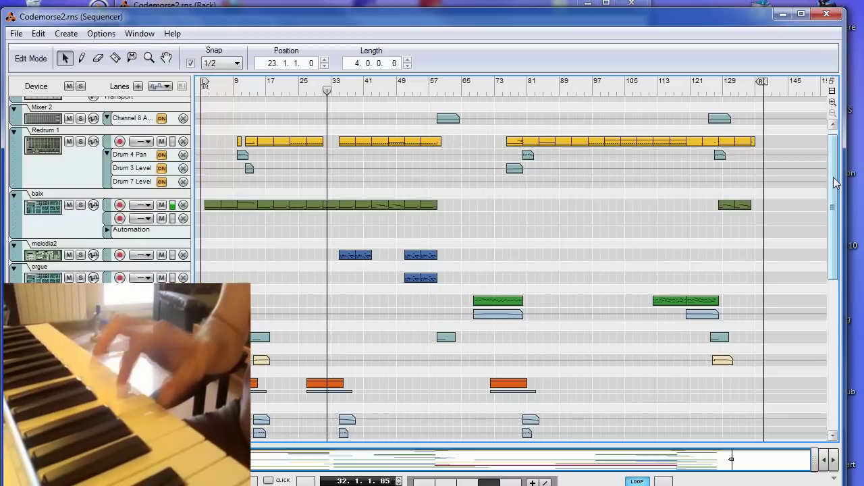
double_click(355, 256)
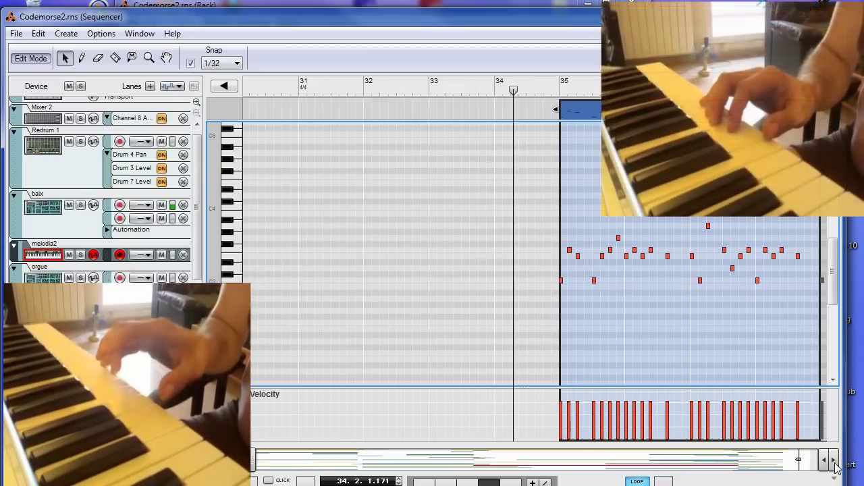
click(834, 463)
click(835, 463)
click(835, 463)
click(834, 463)
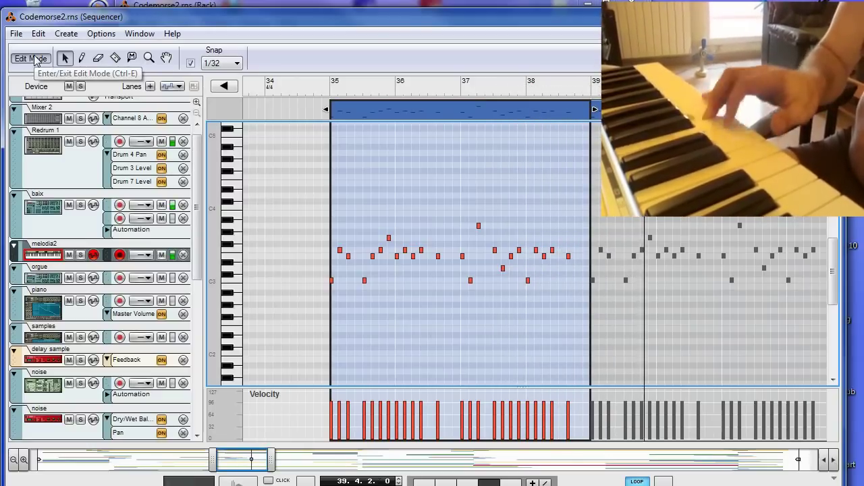
click(38, 59)
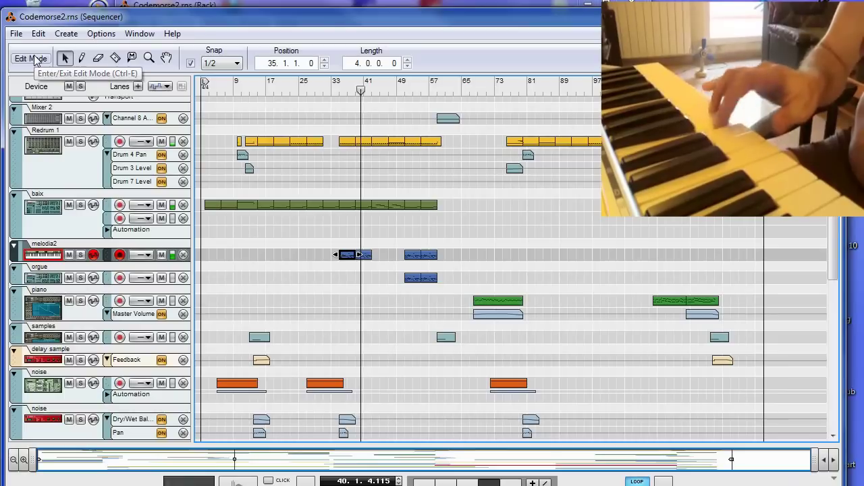
Step: Inspect the Mixer 1 and Mixer 2 channel levels in the rack, and return to the sequencer
click(513, 2)
drag(640, 377, 646, 203)
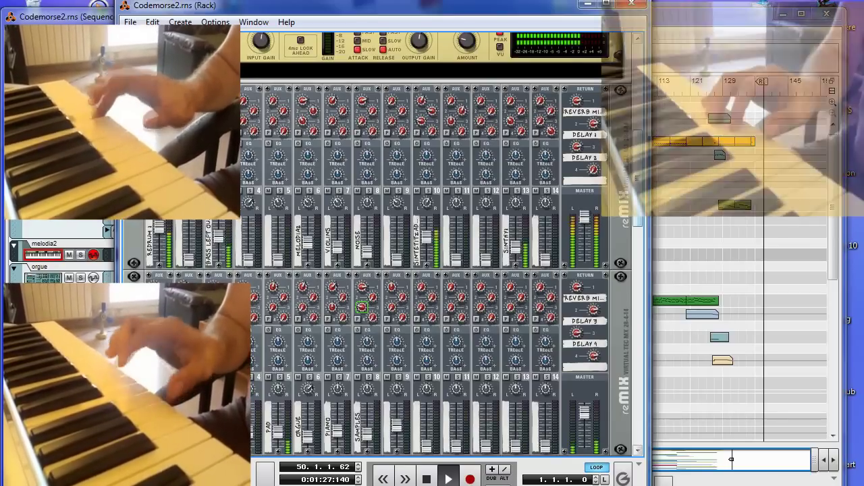
key(alt+Tab)
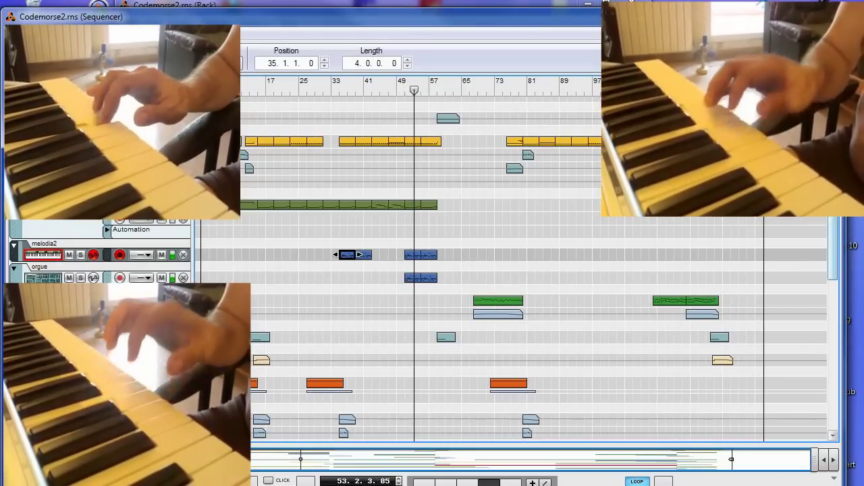
Step: Open the sinthy1 clip at bar 60, enlarge its note area to examine the upper and bass notes, and return to the arrangement
drag(835, 178, 838, 256)
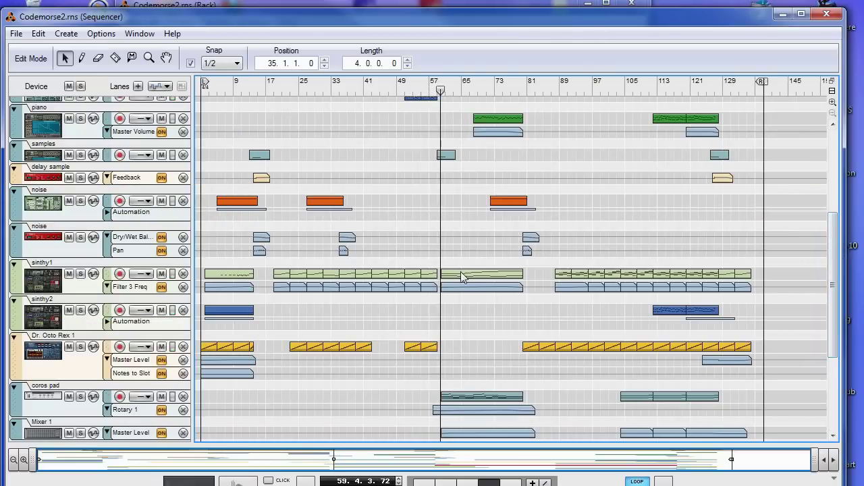
double_click(463, 276)
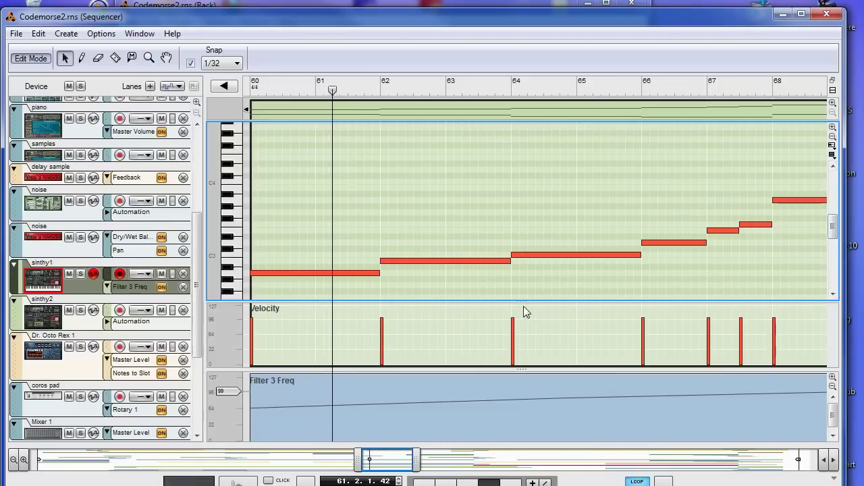
drag(521, 299, 517, 343)
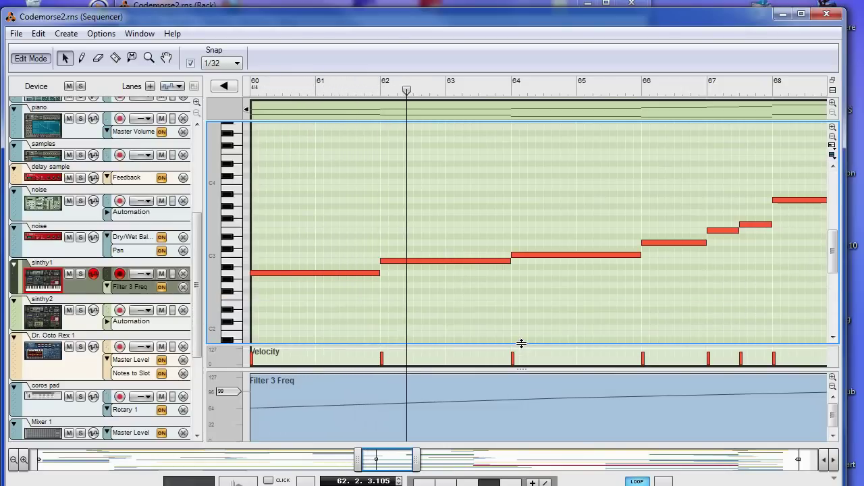
drag(836, 248, 835, 263)
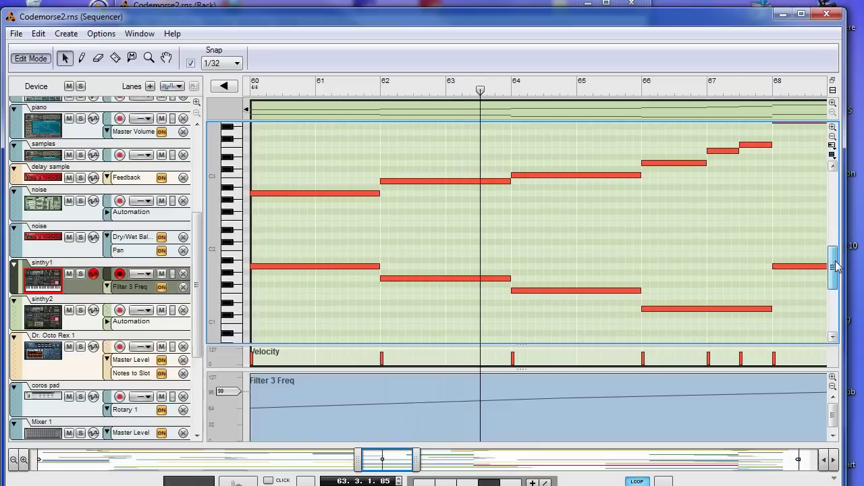
drag(358, 460, 407, 462)
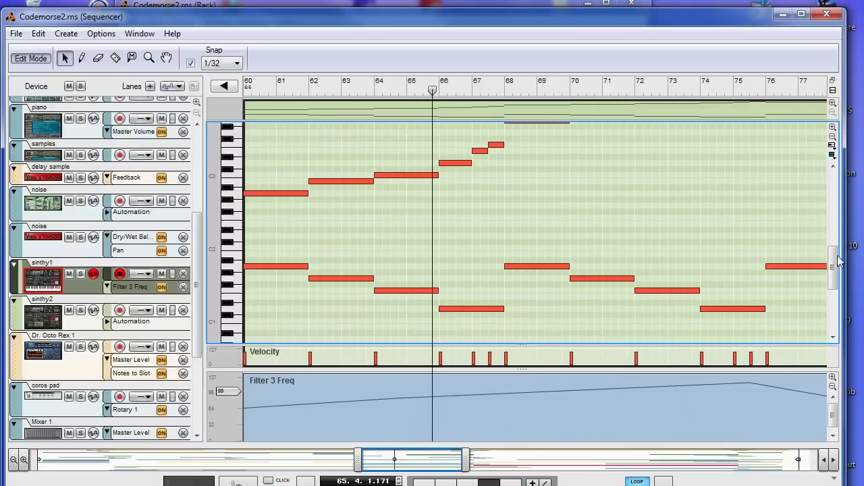
drag(835, 267, 835, 260)
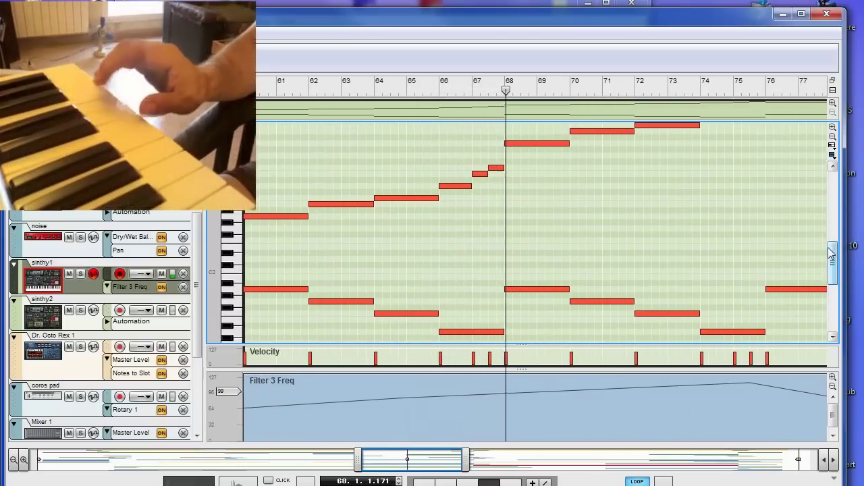
key(shift+Tab)
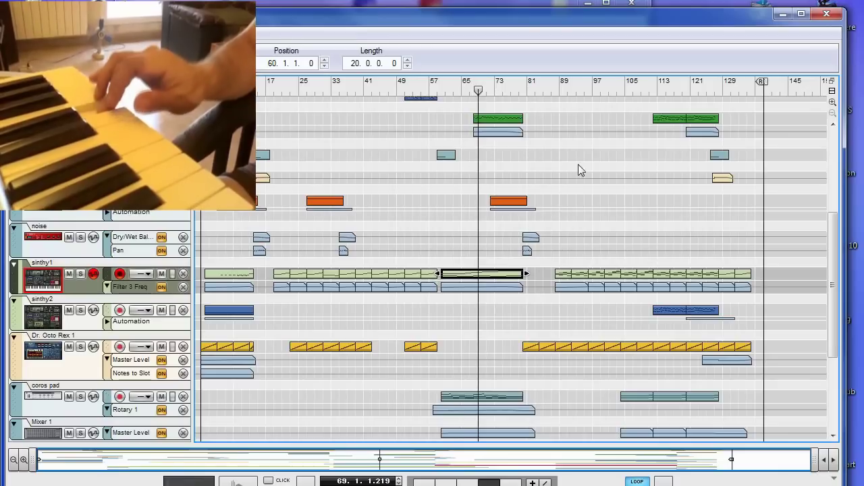
Step: Open the piano clip at bar 68, examine its notes and Master Volume automation, and return to the arrangement
drag(830, 291, 831, 228)
double_click(500, 121)
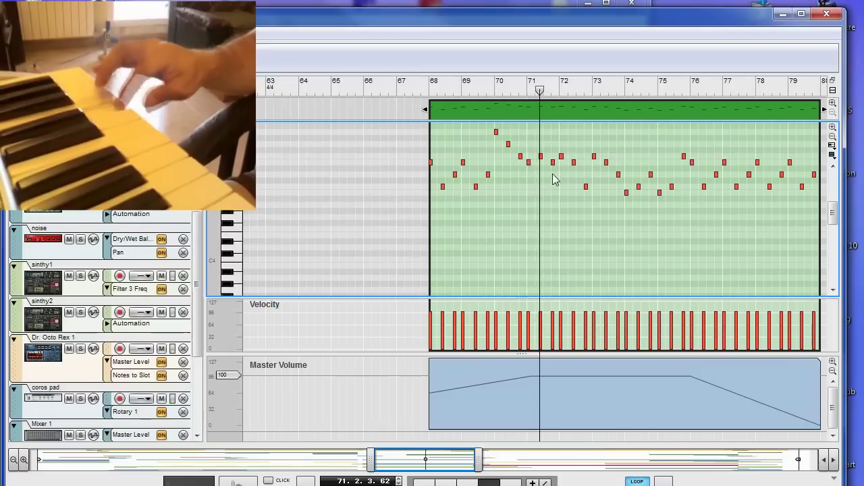
click(834, 460)
click(834, 460)
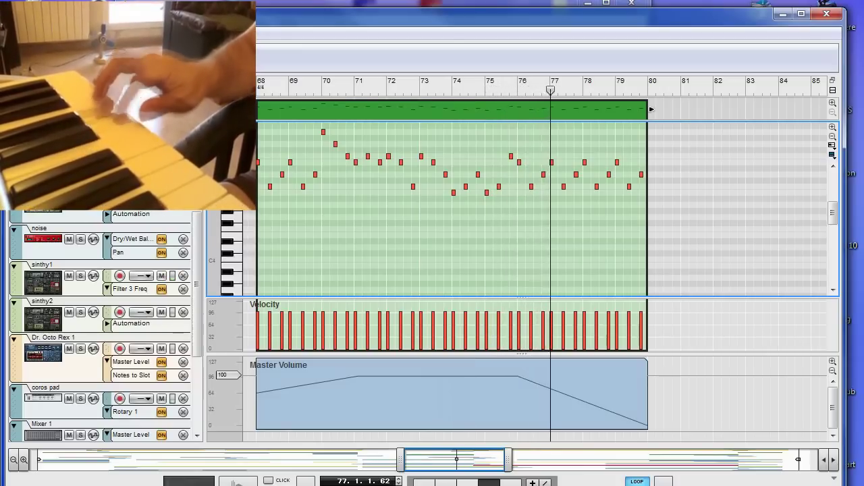
key(shift+Tab)
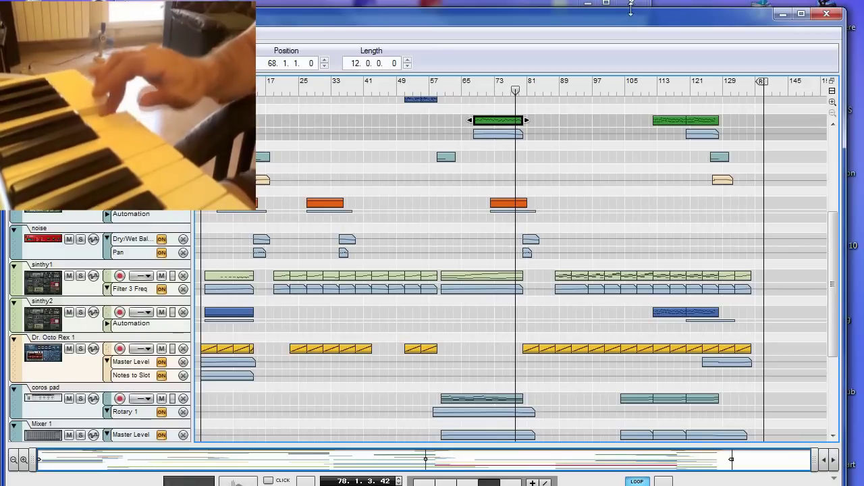
Step: Reposition the rack window to expose more of the sequencer, inspect its two mixers, and return to the sequencer
drag(536, 9, 430, 13)
drag(527, 389, 524, 190)
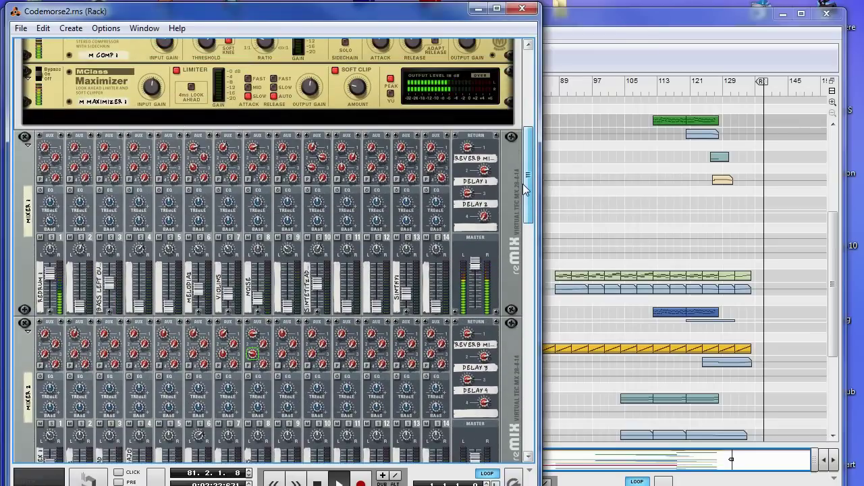
click(611, 22)
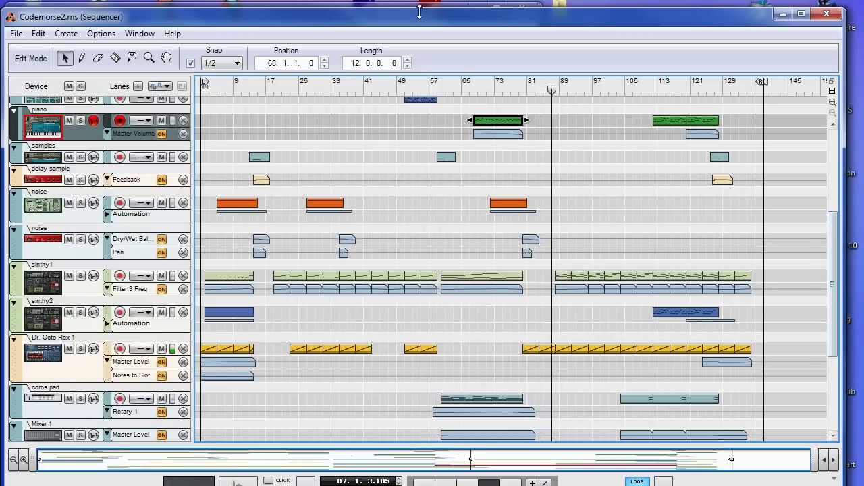
Step: Compare the rack's mixer levels with the arrangement of the tracks from sinthy2 down to sintetitzador
click(439, 7)
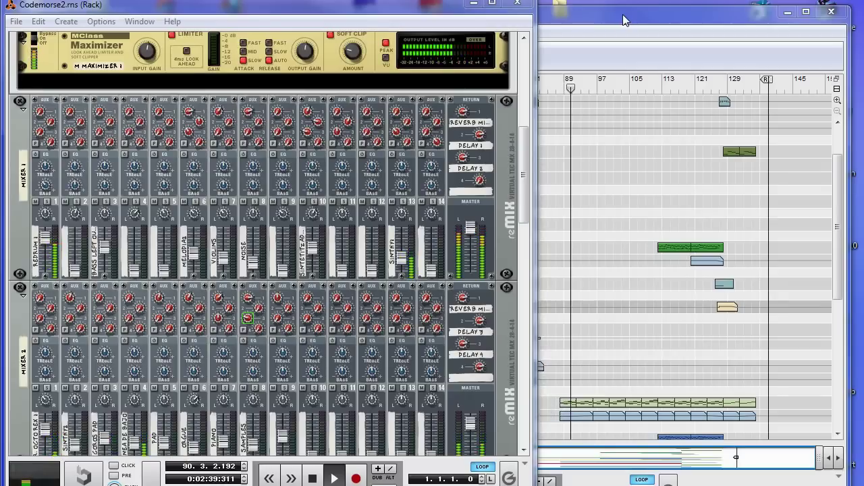
drag(837, 208, 836, 356)
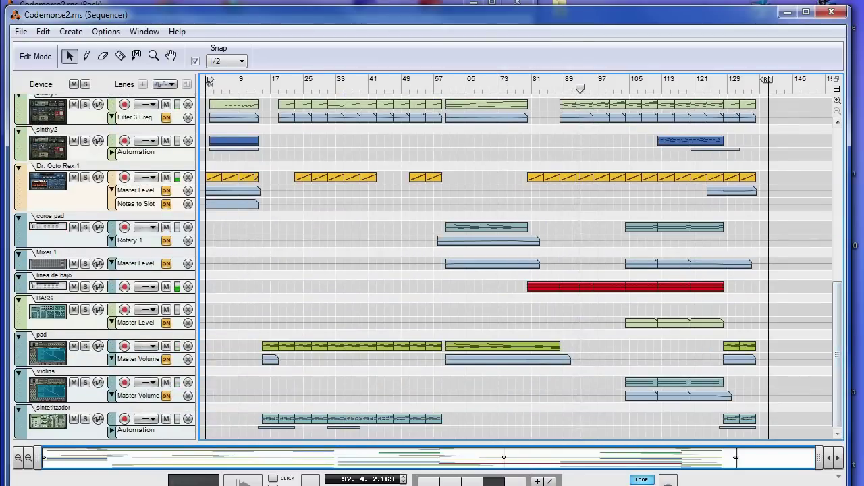
key(alt+Tab)
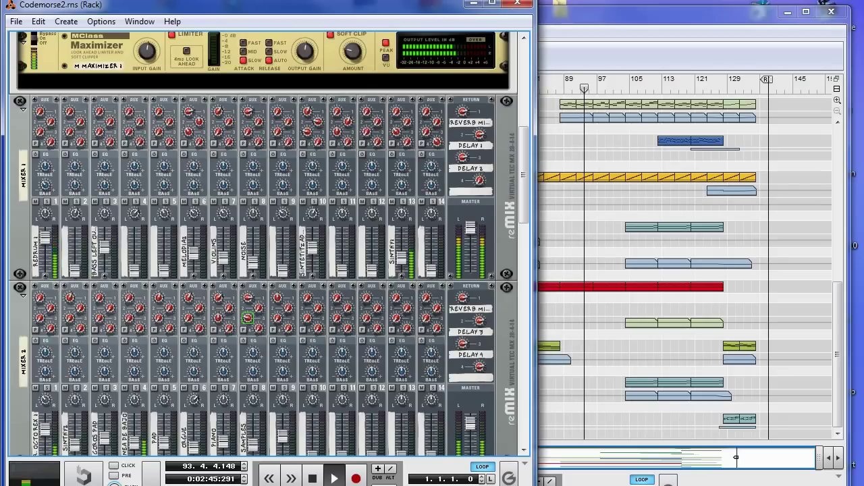